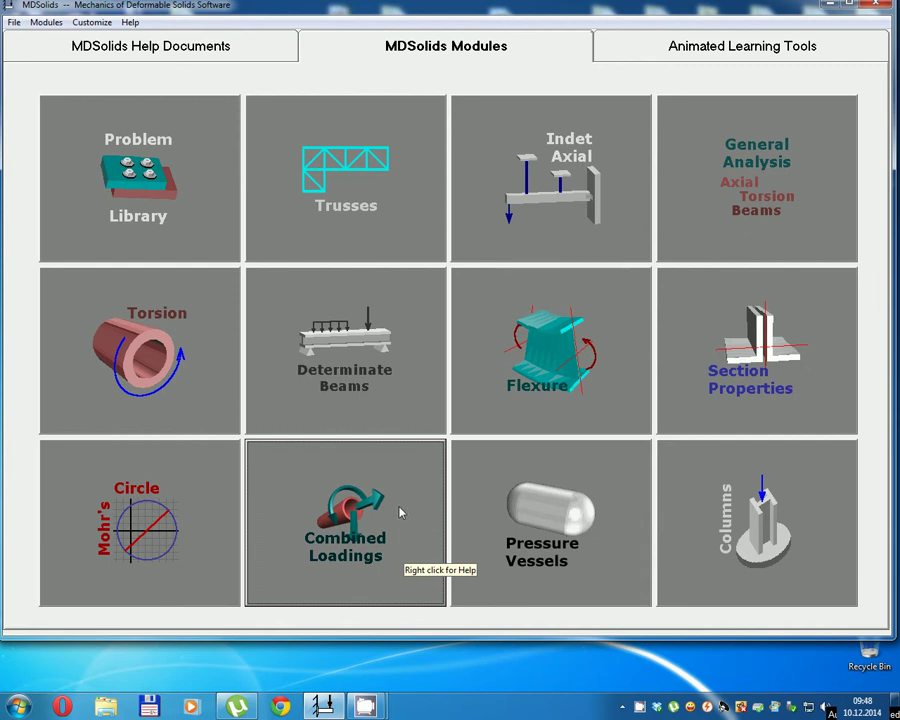
Step: Open the Combined Loadings module and switch it to the C Clamp configuration
{"action": "left_click", "coordinate": [403, 512]}
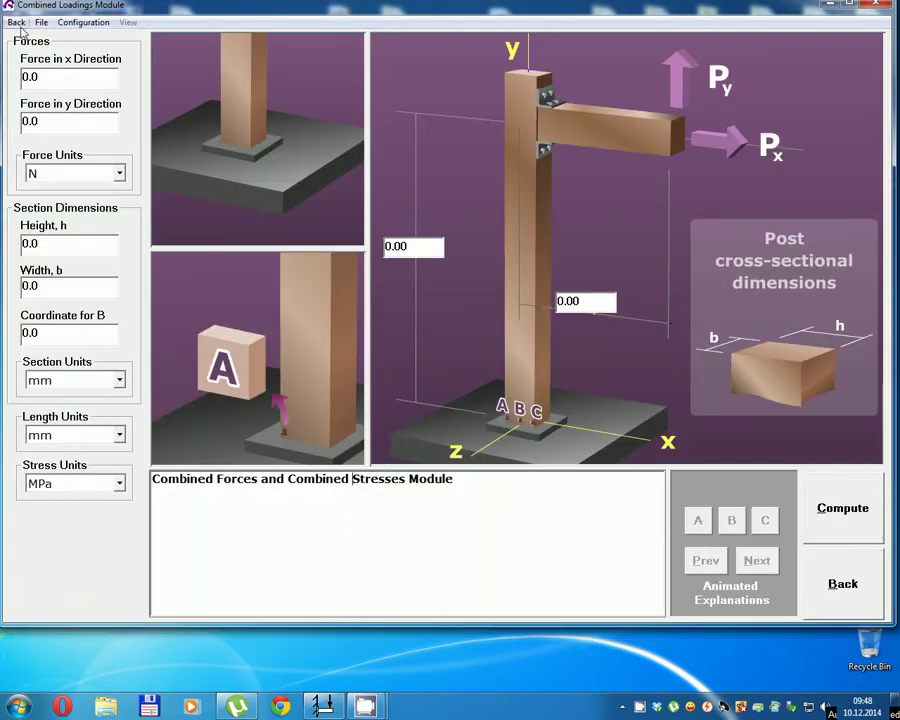
{"action": "left_click", "coordinate": [75, 22]}
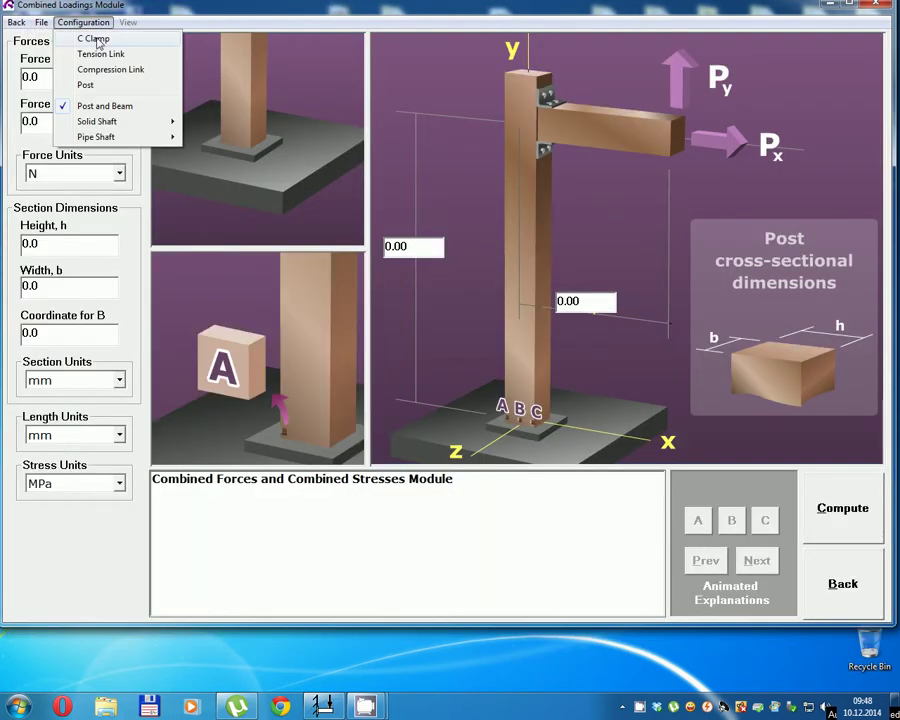
{"action": "left_click", "coordinate": [94, 39]}
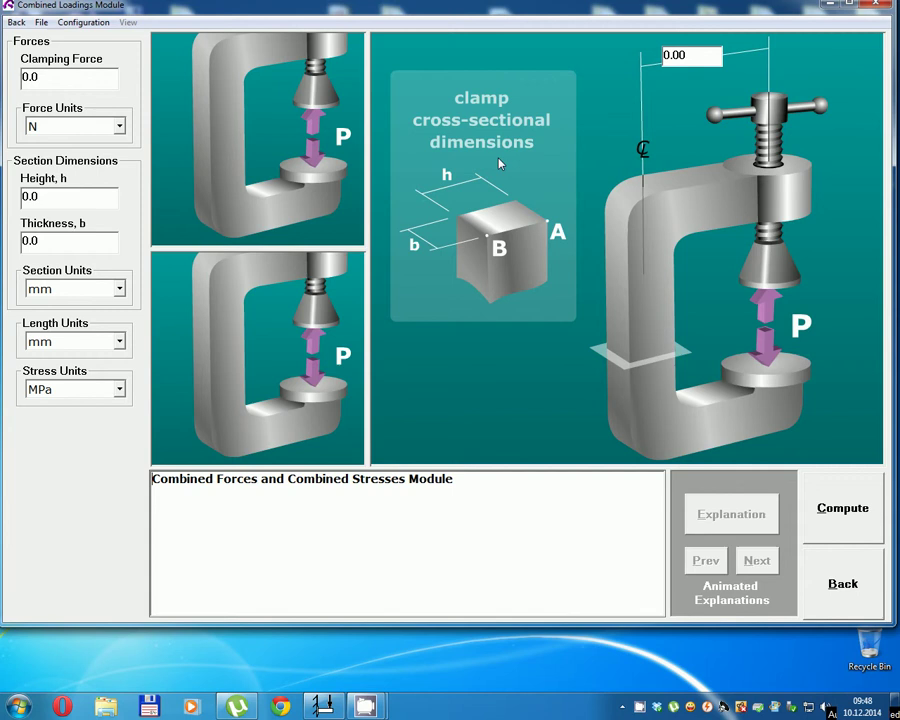
Step: Enter clamping force 4567 N, height 45 mm, thickness 60 mm and offset distance 350 mm
{"action": "left_click", "coordinate": [52, 83]}
{"action": "type", "text": "4567"}
{"action": "left_click", "coordinate": [53, 197]}
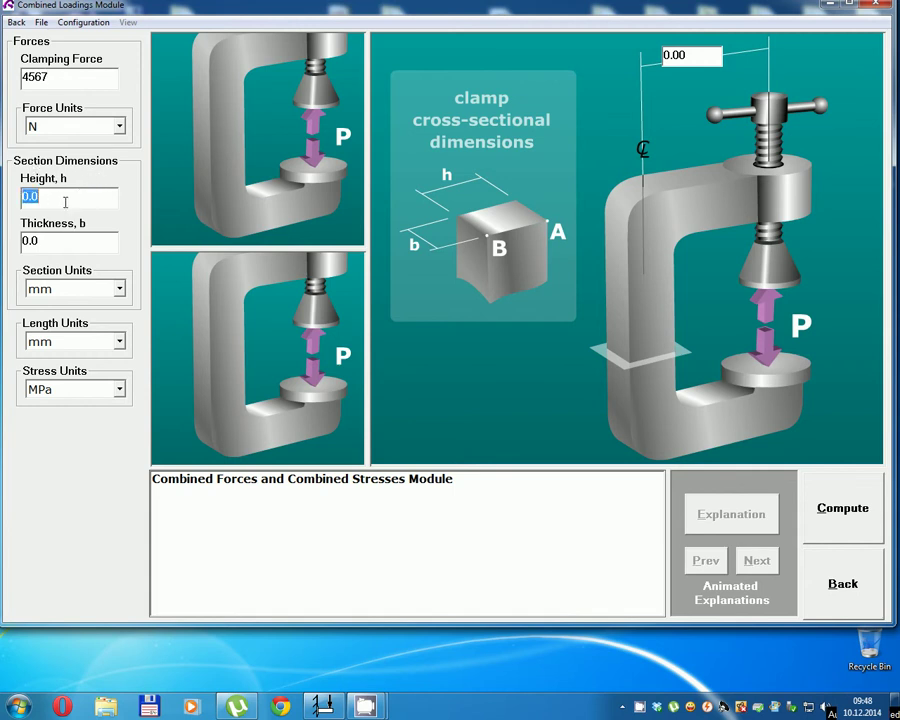
{"action": "type", "text": "45"}
{"action": "left_click", "coordinate": [44, 237]}
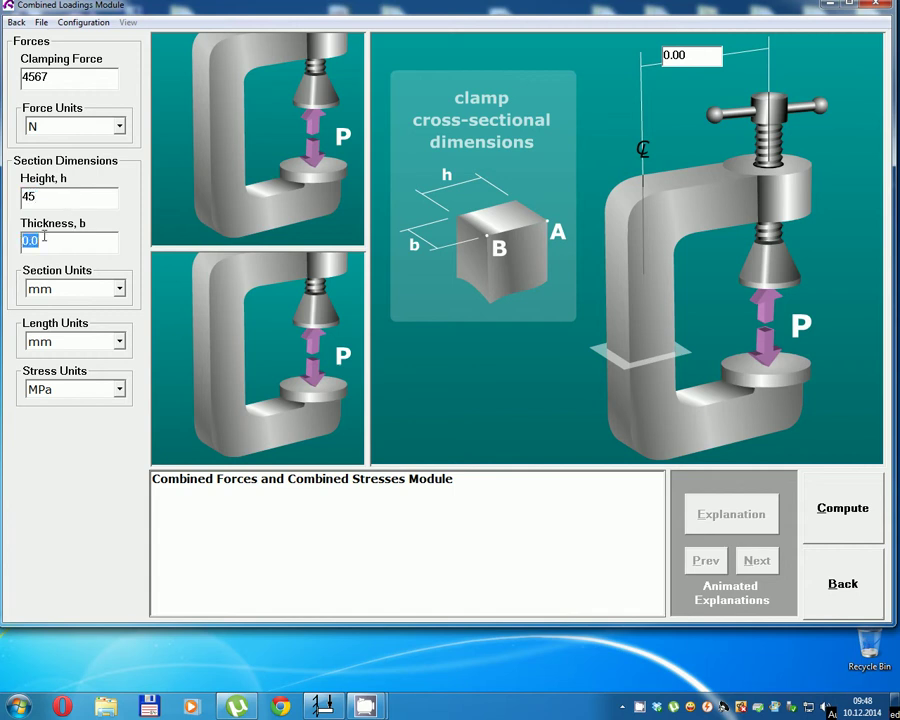
{"action": "type", "text": "60"}
{"action": "left_click", "coordinate": [702, 60]}
{"action": "type", "text": "350"}
Step: Compute the clamp and step the explanation to the 1.691 MPa axial normal stress
{"action": "left_click", "coordinate": [846, 510]}
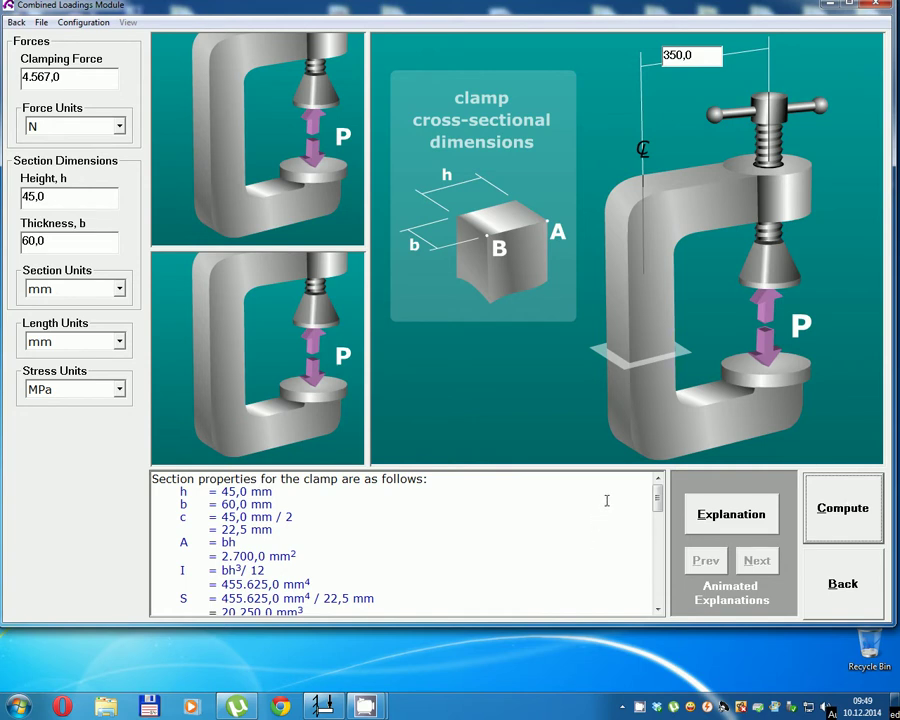
{"action": "left_click", "coordinate": [733, 527]}
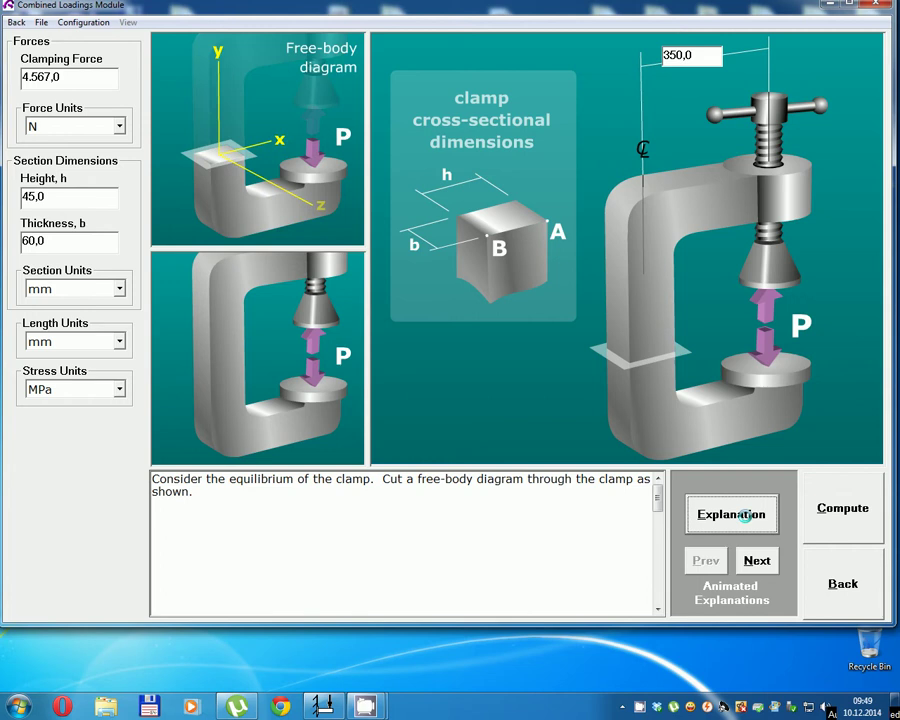
{"action": "left_click", "coordinate": [737, 515]}
{"action": "left_click", "coordinate": [754, 563]}
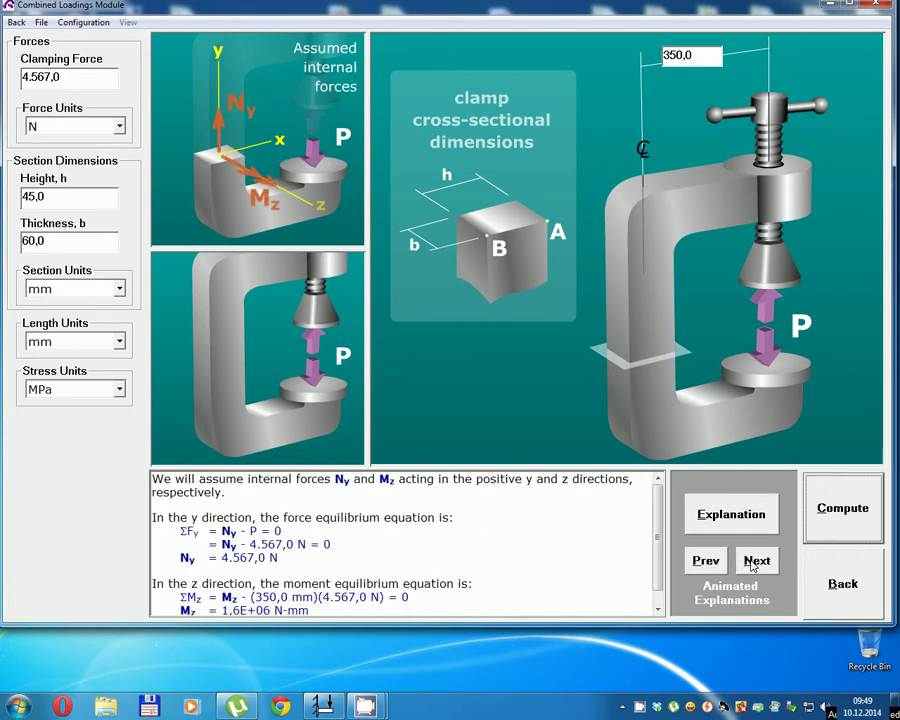
{"action": "scroll", "coordinate": [660, 563], "scroll_direction": "down", "scroll_amount": 1}
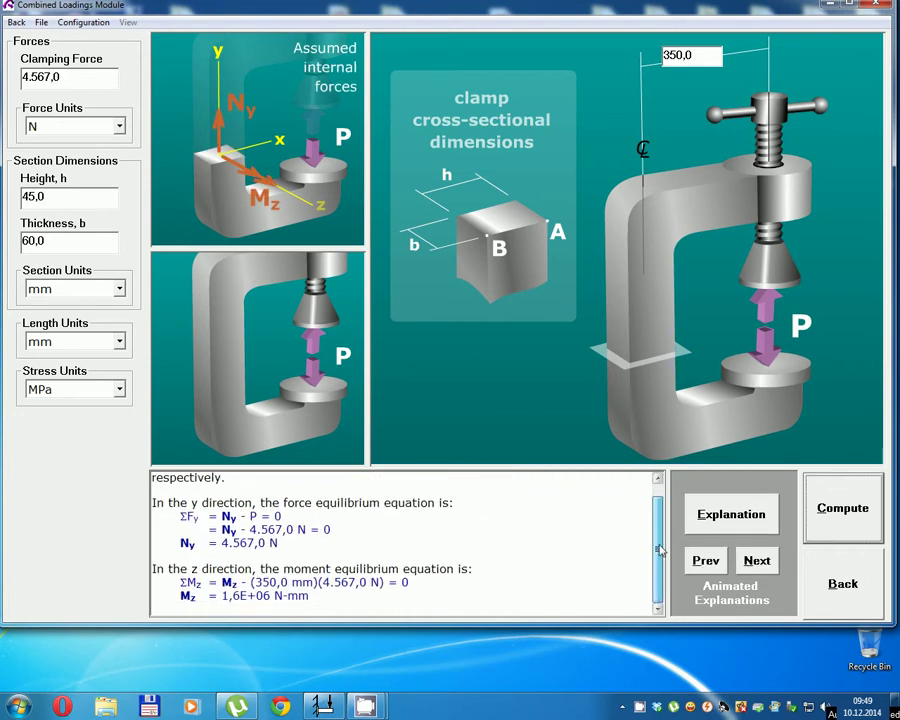
{"action": "left_click", "coordinate": [757, 562]}
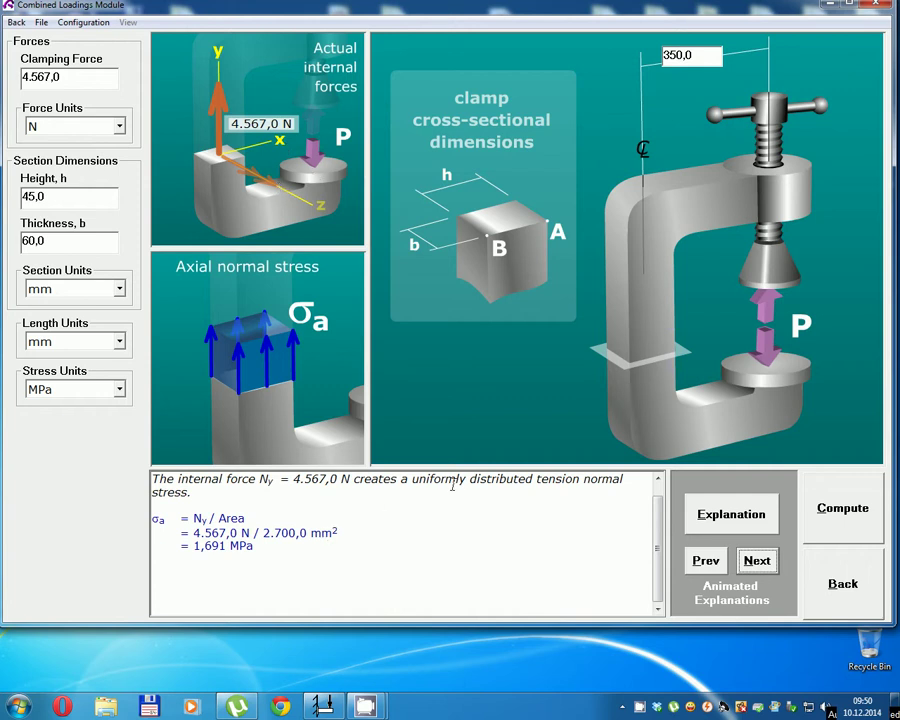
Step: Highlight and review the axial stress calculation through 1,691 MPa
{"action": "left_click_drag", "start_coordinate": [658, 528], "coordinate": [153, 505]}
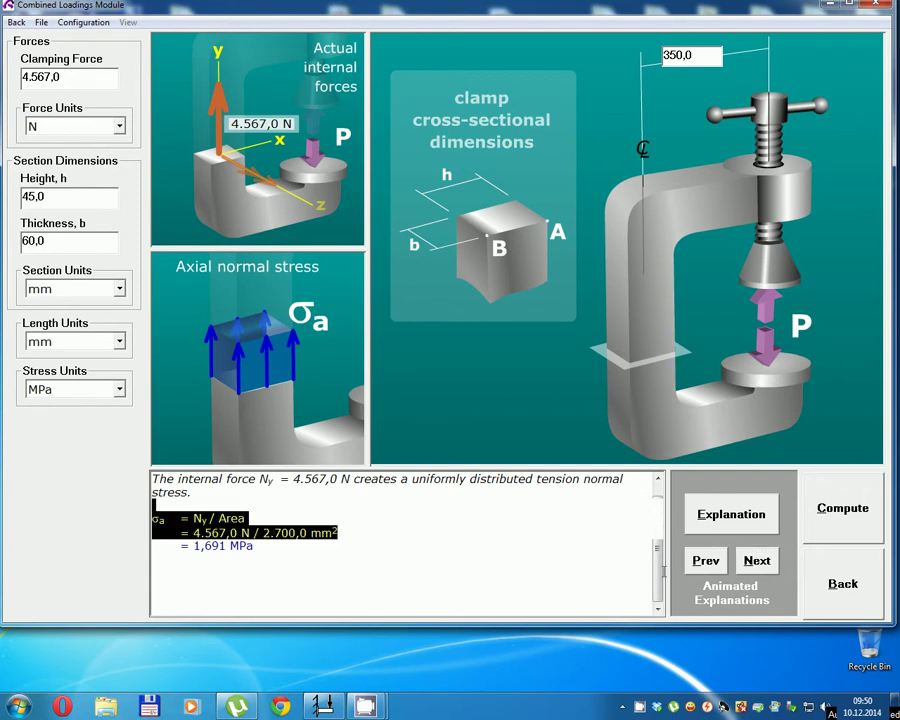
{"action": "left_click_drag", "start_coordinate": [655, 570], "coordinate": [650, 512]}
{"action": "left_click", "coordinate": [658, 590]}
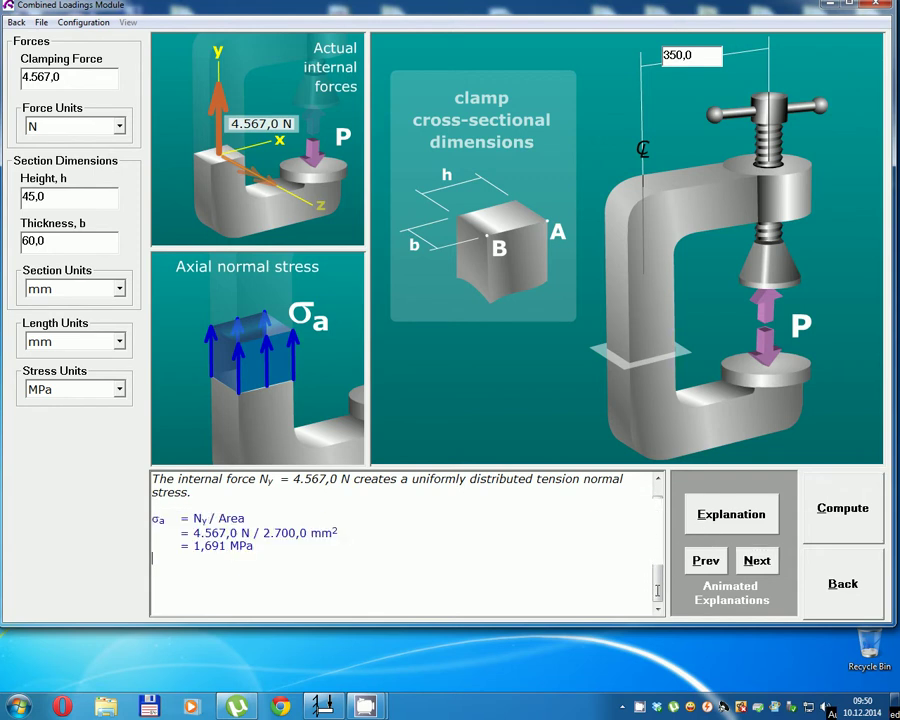
Step: Review the bending and combined normal stress steps, then restart the explanation
{"action": "left_click", "coordinate": [757, 562]}
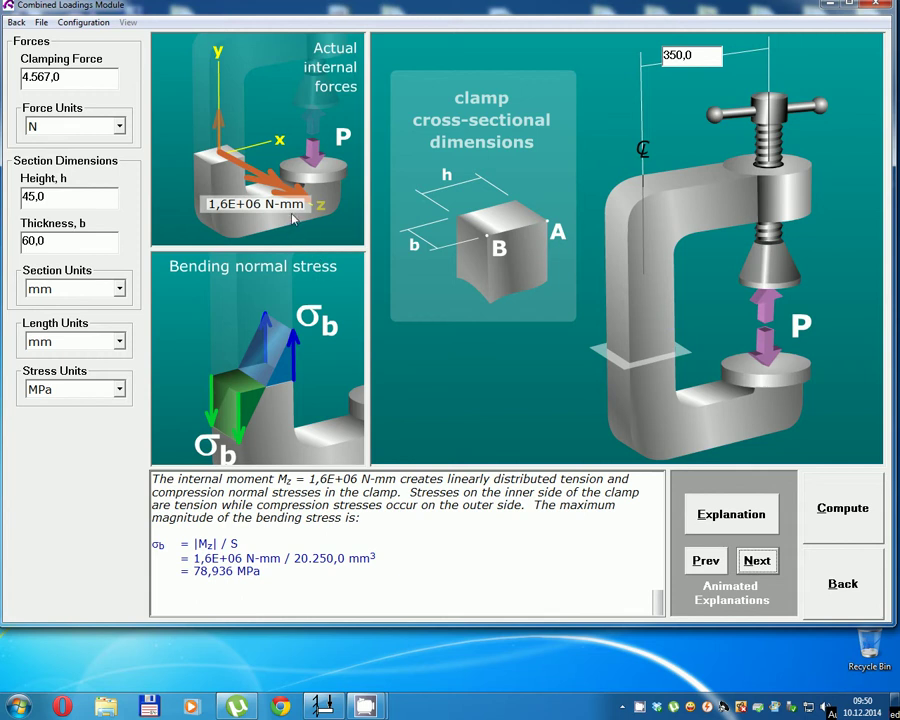
{"action": "left_click", "coordinate": [757, 562]}
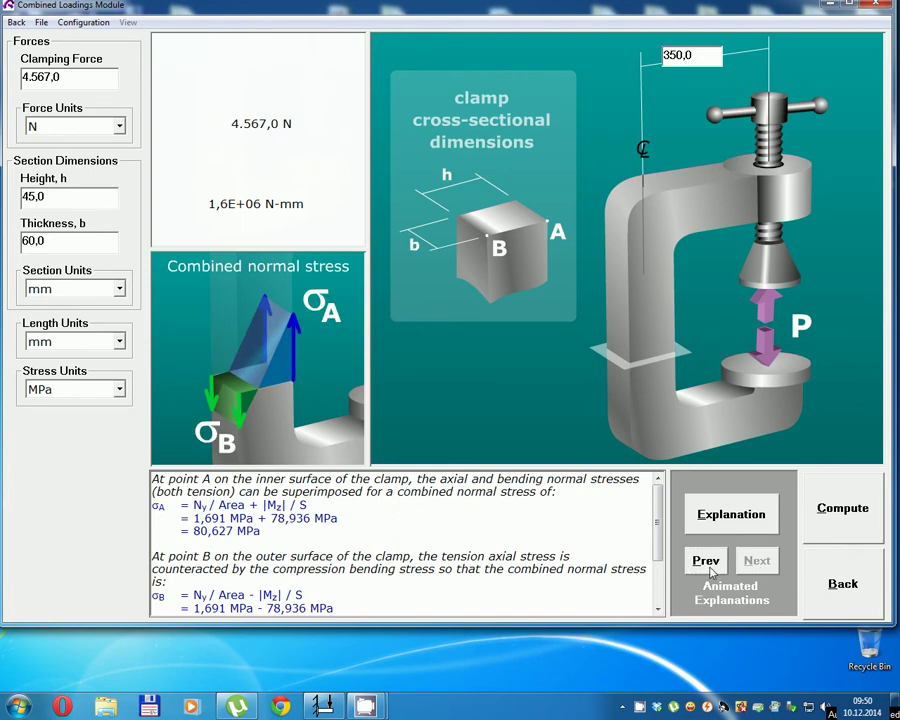
{"action": "left_click", "coordinate": [707, 562]}
{"action": "left_click", "coordinate": [760, 563]}
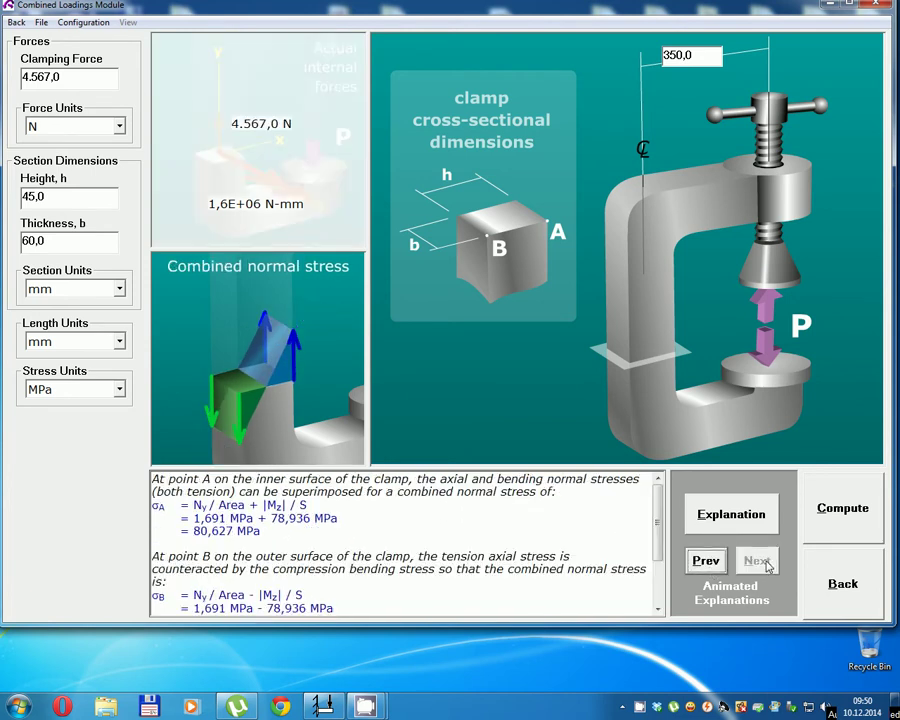
{"action": "left_click", "coordinate": [740, 516]}
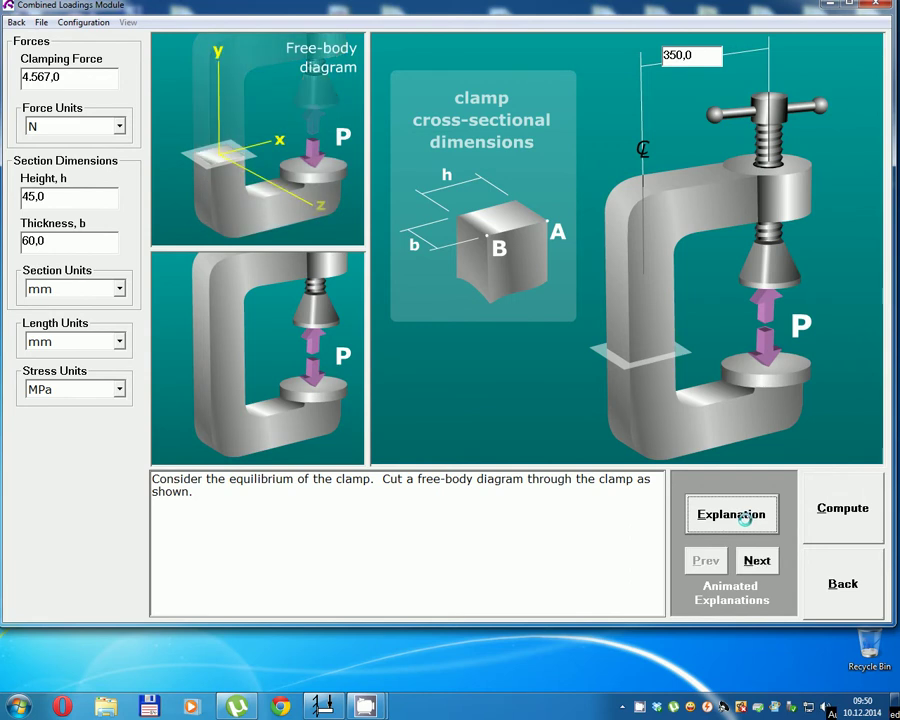
Step: Replay the explanation from its free-body diagram step
{"action": "left_click", "coordinate": [741, 516]}
{"action": "left_click", "coordinate": [745, 520]}
{"action": "left_click", "coordinate": [745, 520]}
{"action": "left_click", "coordinate": [746, 520]}
Step: Step through internal forces, axial and bending stress to 80,627 MPa combined stress at point A
{"action": "left_click", "coordinate": [751, 564]}
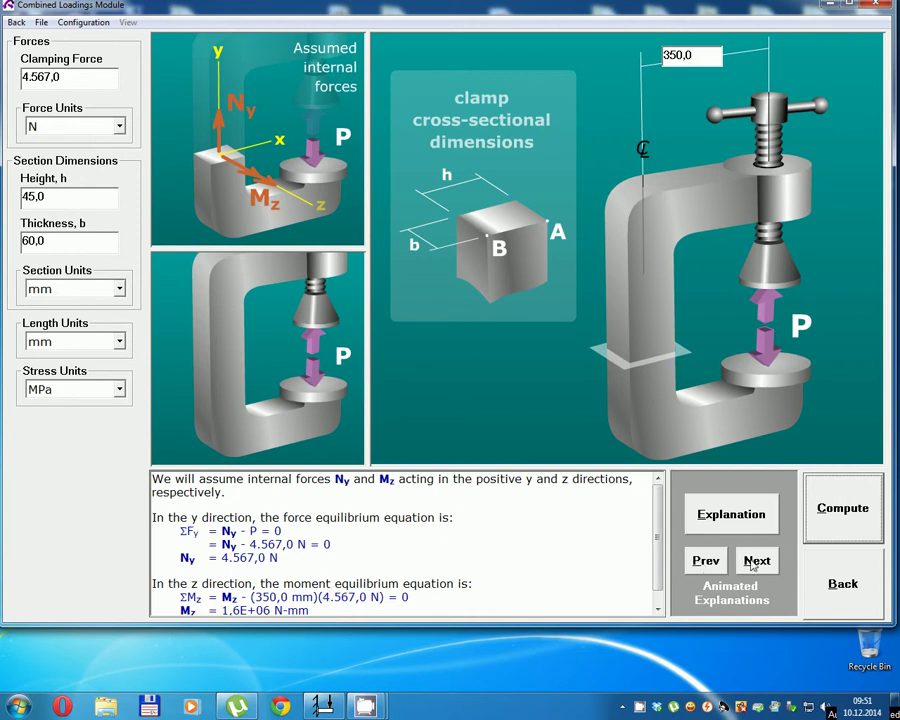
{"action": "left_click", "coordinate": [753, 563]}
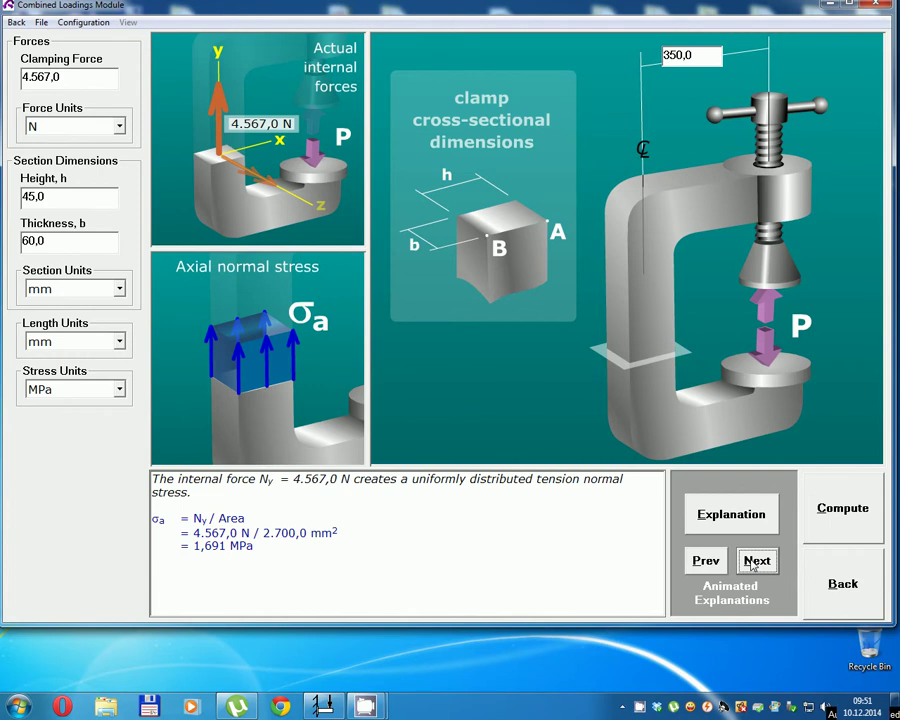
{"action": "left_click", "coordinate": [755, 563]}
{"action": "left_click", "coordinate": [755, 563]}
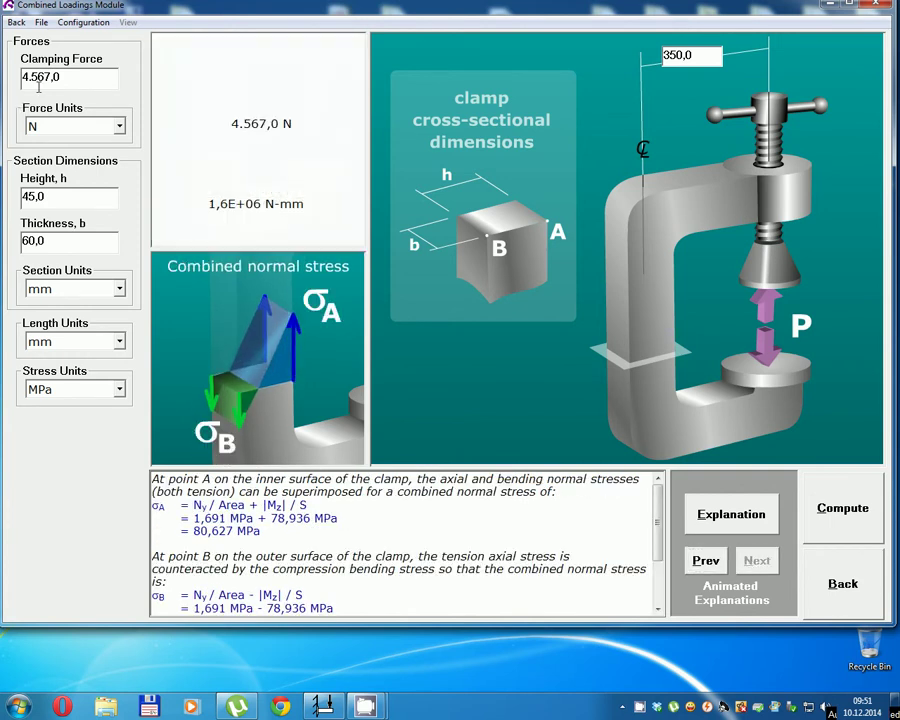
Step: Change the clamping force to 5000 N and recompute the clamp
{"action": "left_click", "coordinate": [84, 79]}
{"action": "left_click", "coordinate": [68, 80]}
{"action": "key", "text": "shift+Home"}
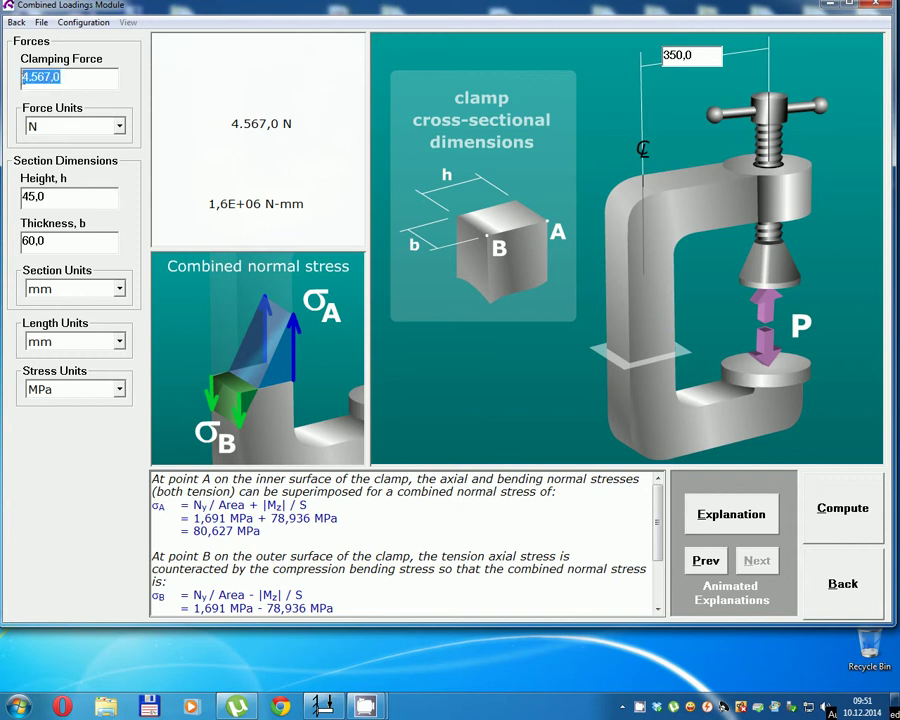
{"action": "type", "text": "50"}
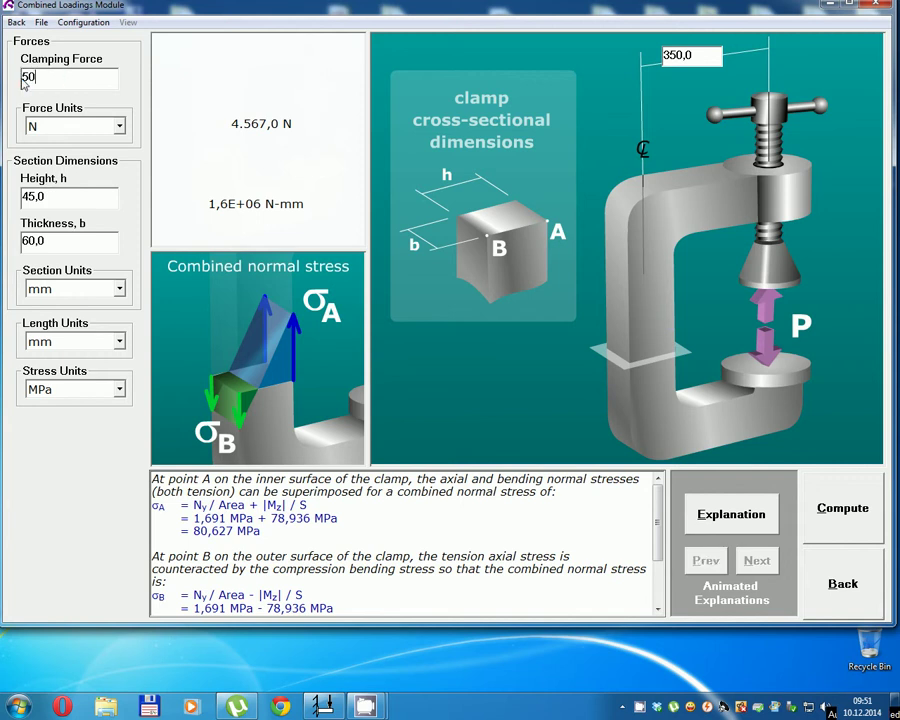
{"action": "type", "text": "00"}
{"action": "left_click", "coordinate": [830, 518]}
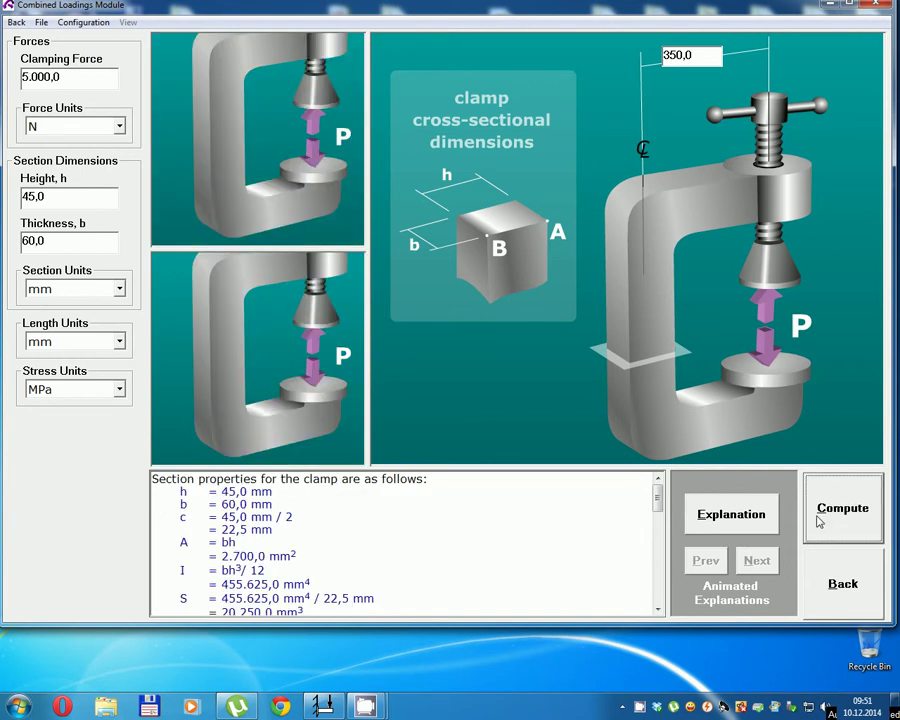
Step: Step the explanation to combined stresses of 88,272 MPa at A and -84,568 MPa at B
{"action": "left_click", "coordinate": [702, 518]}
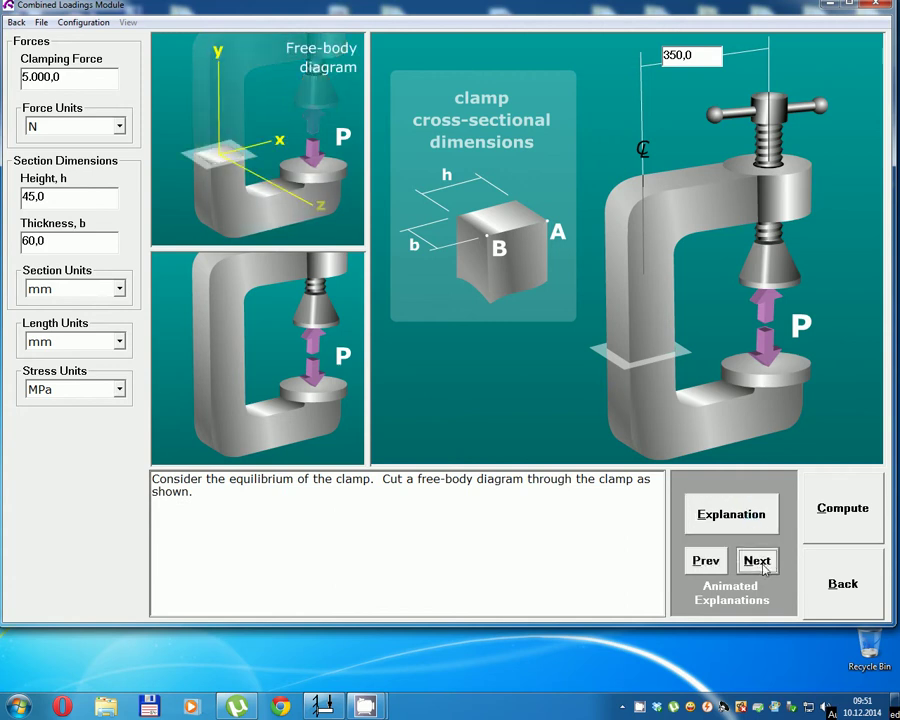
{"action": "left_click", "coordinate": [762, 562]}
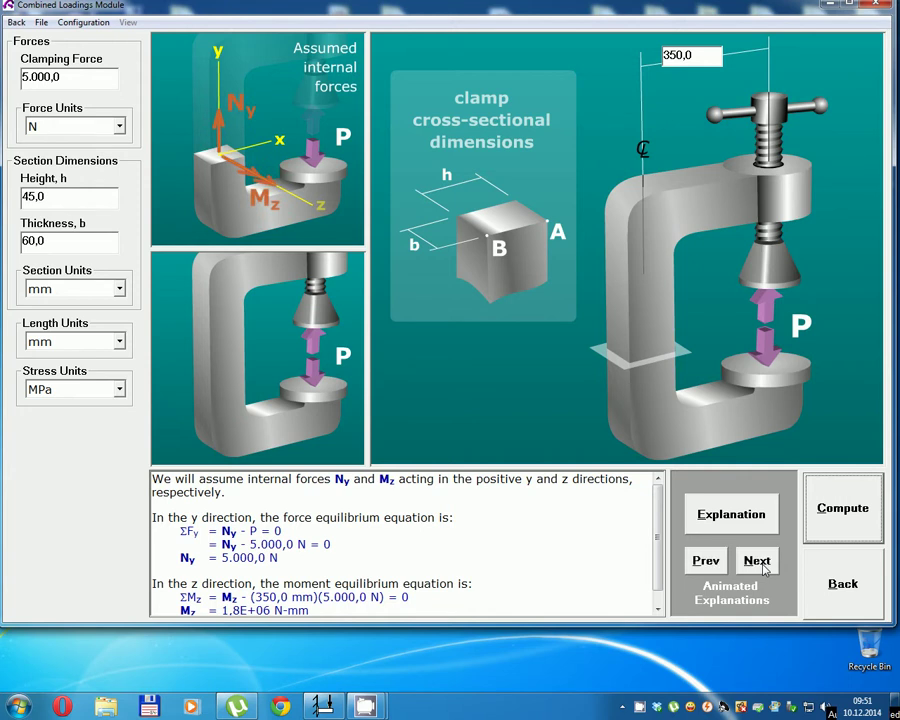
{"action": "left_click", "coordinate": [760, 563]}
{"action": "left_click", "coordinate": [758, 562]}
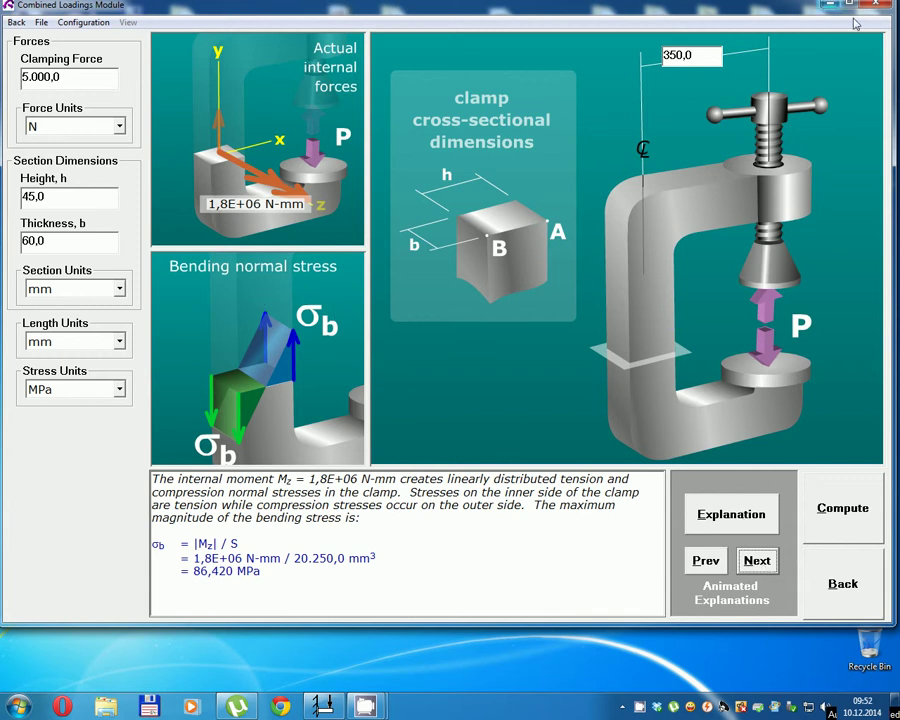
{"action": "left_click", "coordinate": [757, 563]}
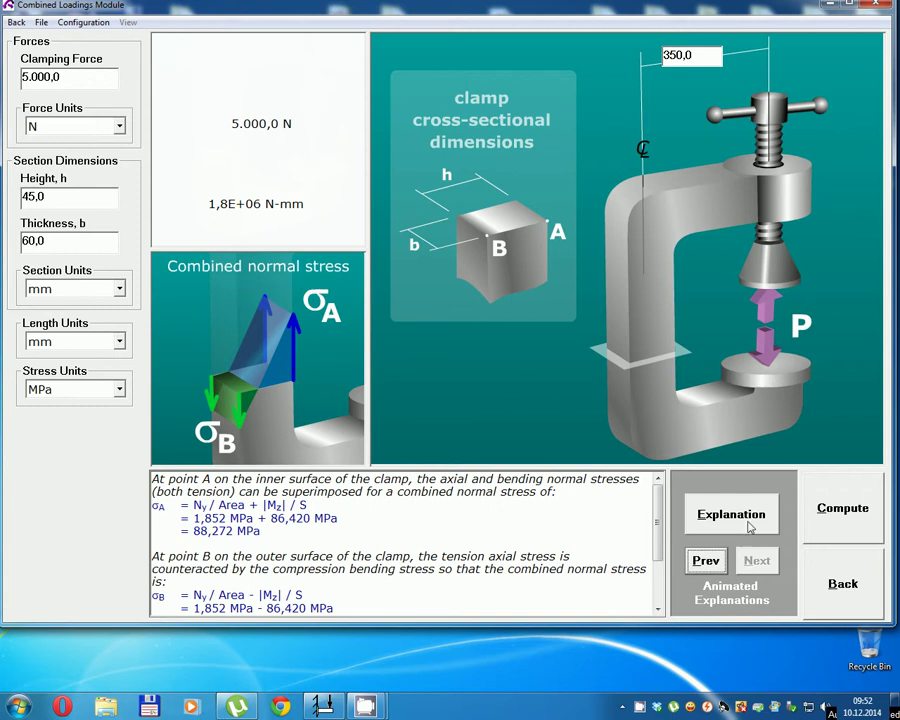
{"action": "left_click_drag", "start_coordinate": [660, 523], "coordinate": [661, 562]}
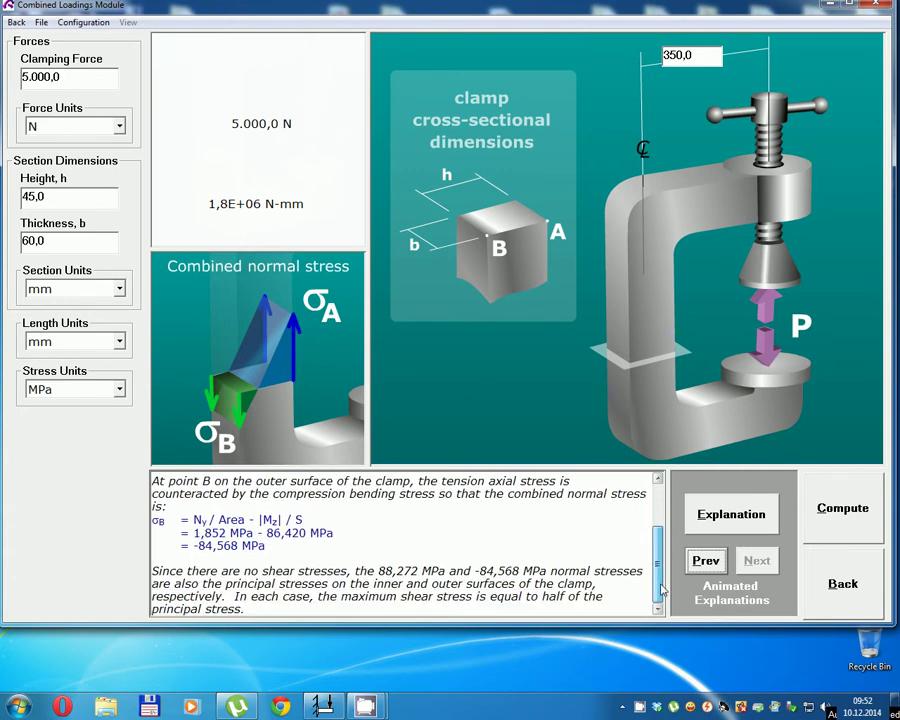
Step: Set the section thickness to 70 mm and the height to 80 mm
{"action": "double_click", "coordinate": [46, 246]}
{"action": "type", "text": "70"}
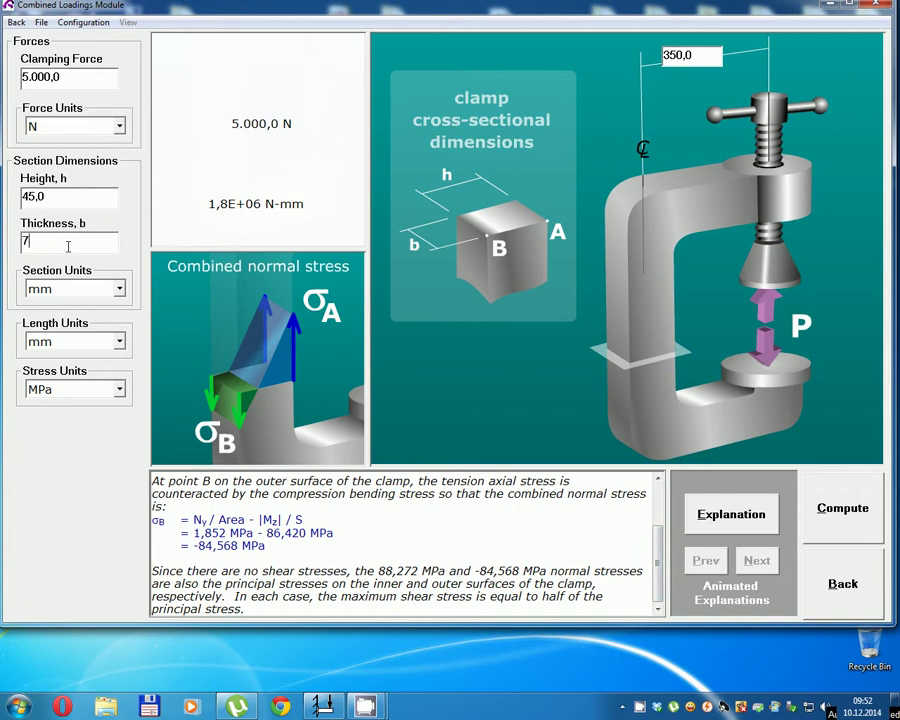
{"action": "double_click", "coordinate": [54, 198]}
{"action": "type", "text": "80"}
Step: Set the clamping force to 13 kN and the clamp distance to 500 mm
{"action": "double_click", "coordinate": [91, 85]}
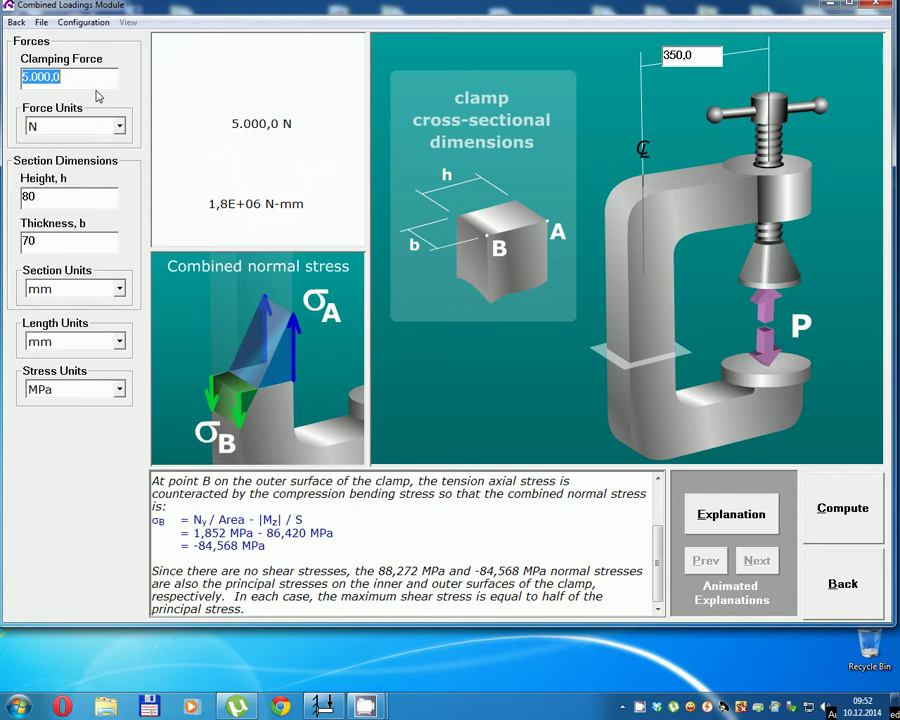
{"action": "type", "text": "1200"}
{"action": "left_click", "coordinate": [119, 126]}
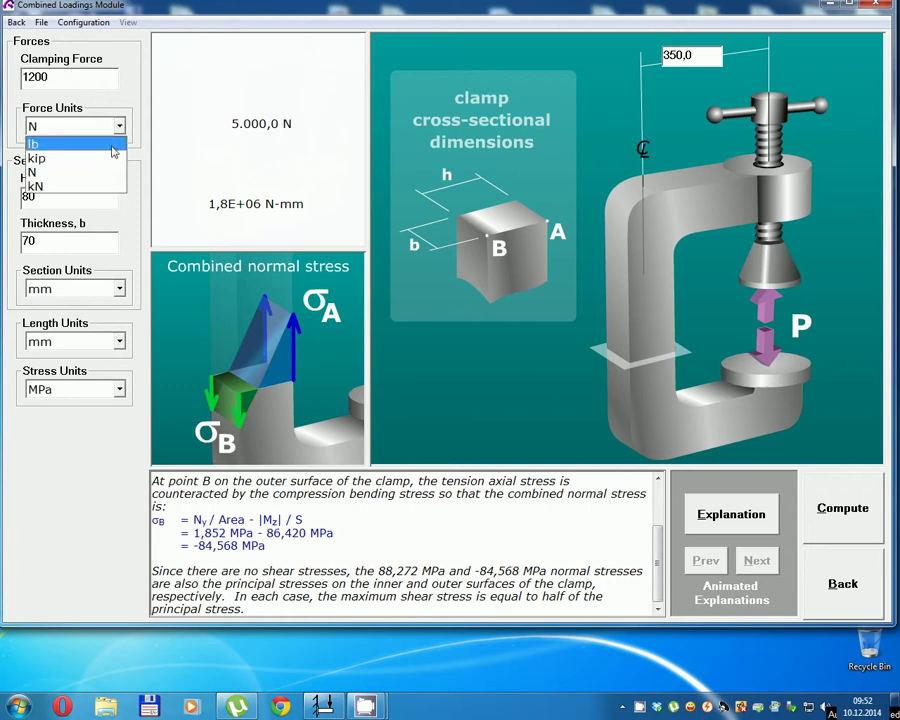
{"action": "left_click", "coordinate": [90, 186]}
{"action": "double_click", "coordinate": [63, 80]}
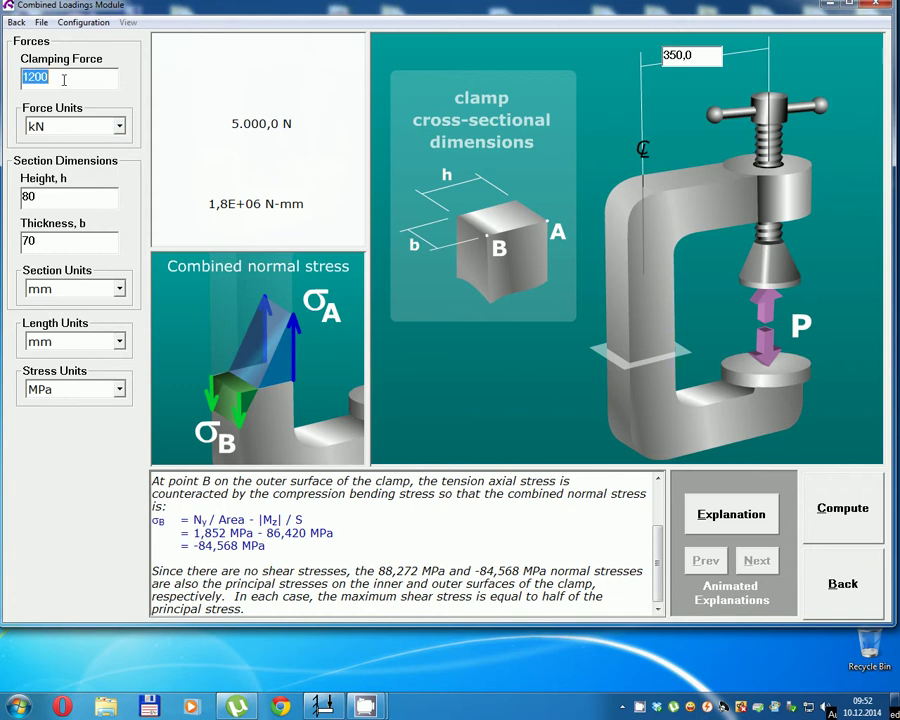
{"action": "type", "text": "13"}
{"action": "double_click", "coordinate": [665, 56]}
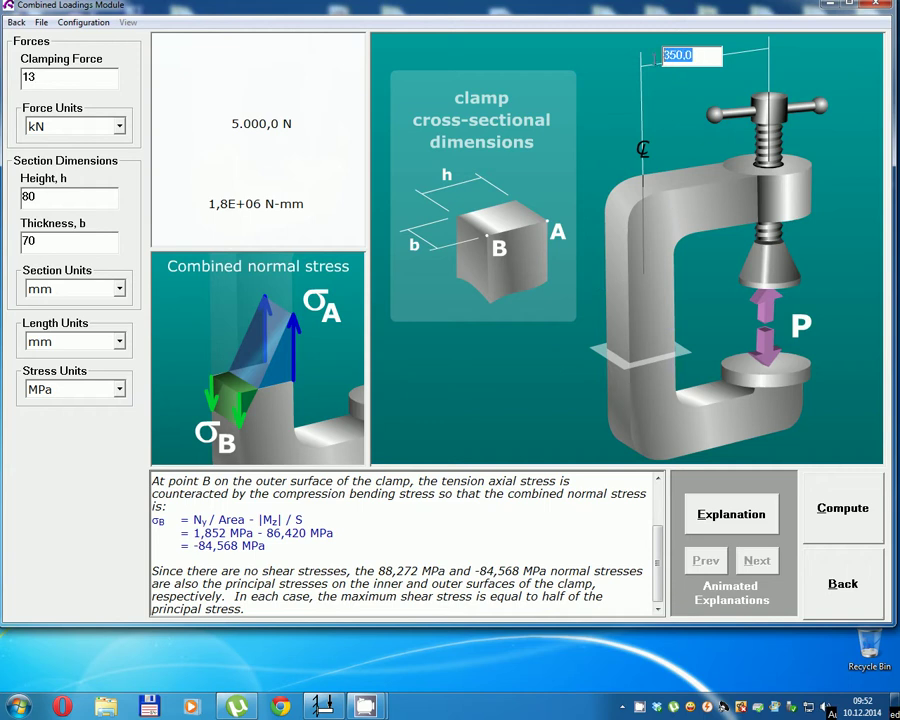
{"action": "type", "text": "5"}
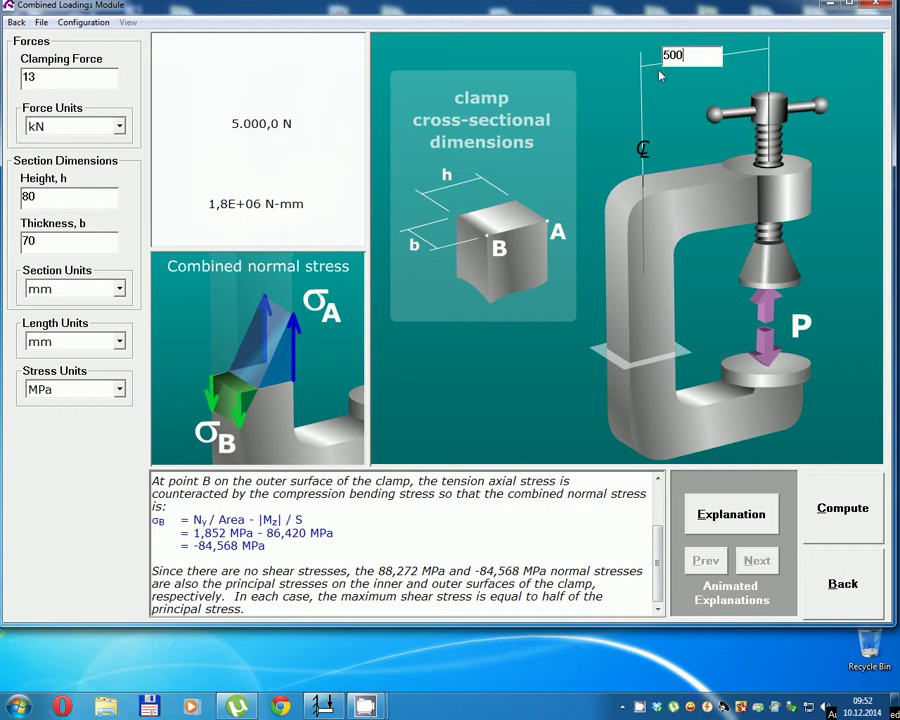